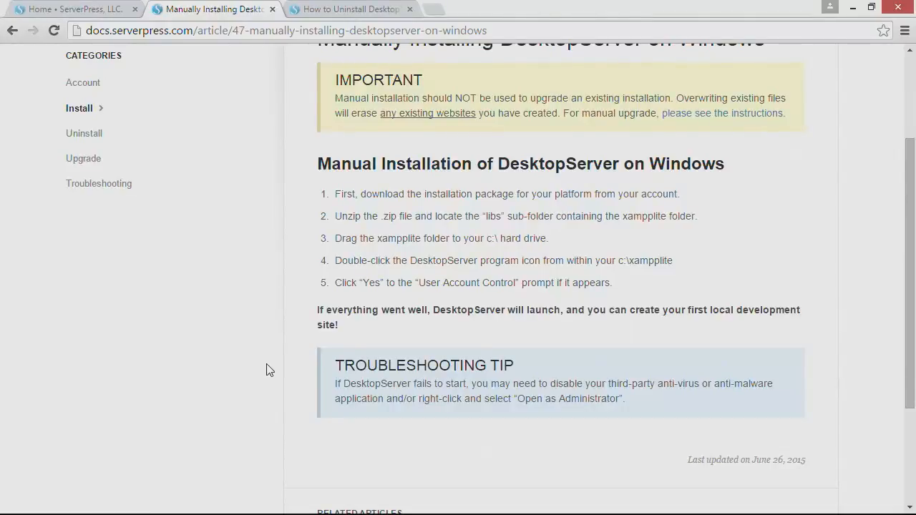
Leave the manual-installation article and switch to the 'Home • ServerPress, LLC.' tab.
click(100, 9)
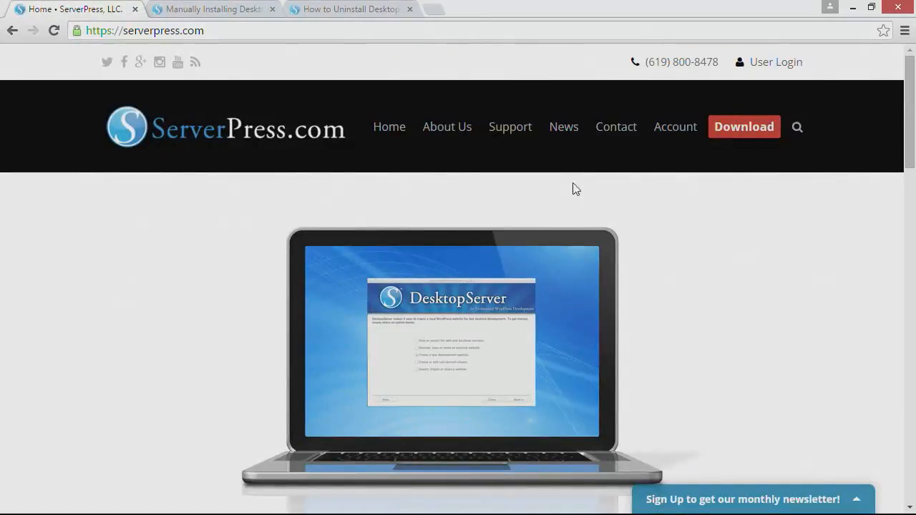
Open the Download page and scroll the Premium ($99.95) vs Limited table down to Add to Cart.
click(747, 119)
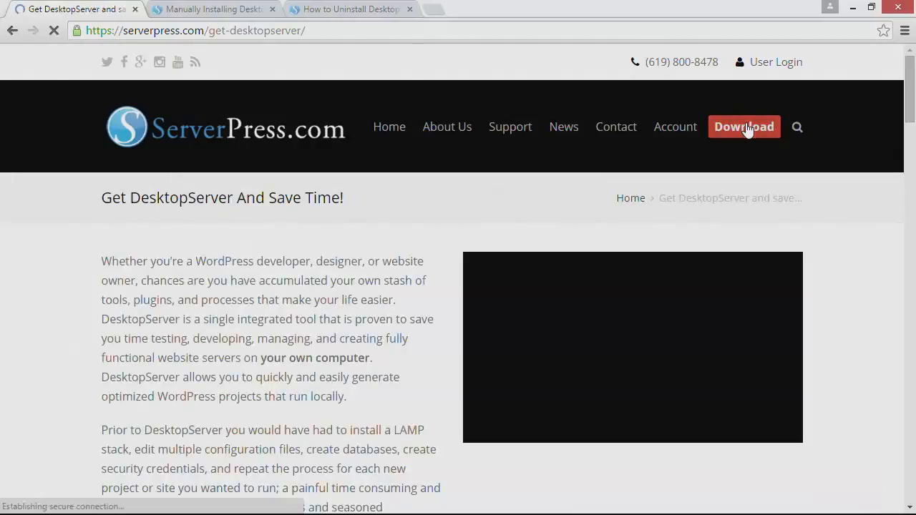
scroll(330, 264, down, 10)
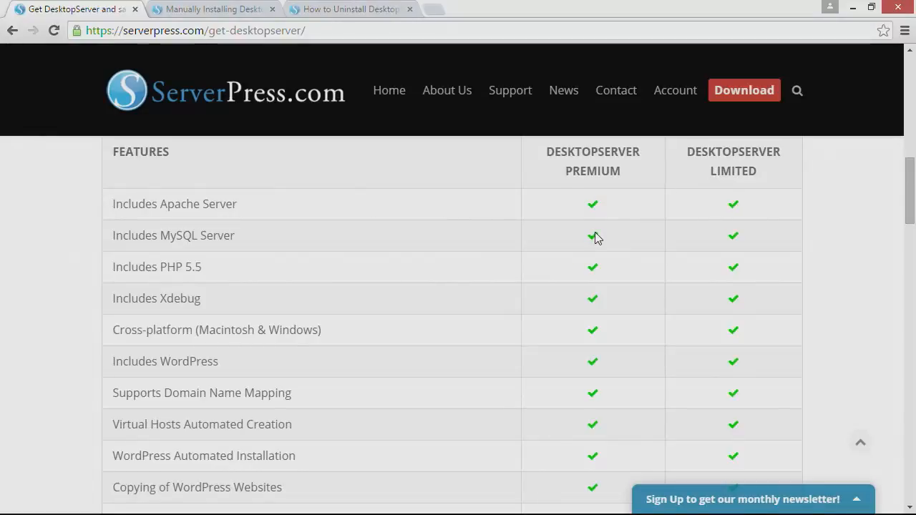
scroll(596, 233, down, 1)
scroll(595, 233, down, 3)
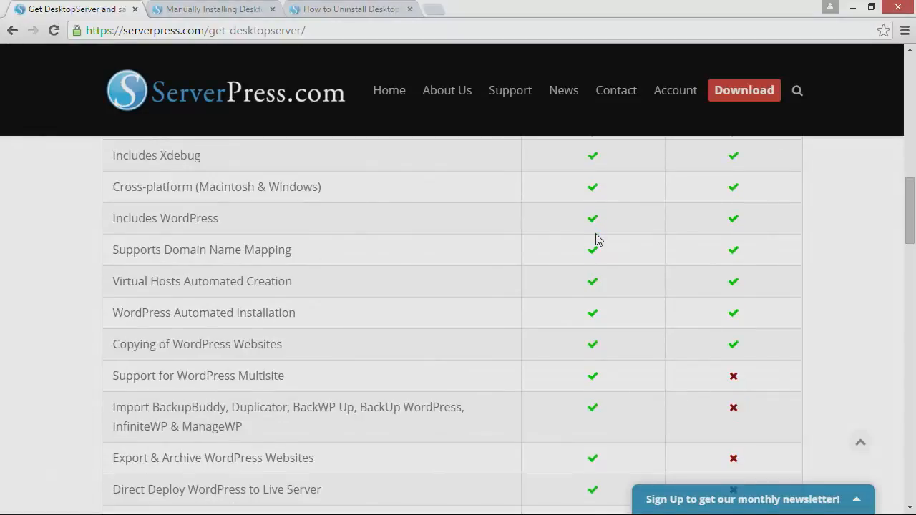
scroll(597, 238, down, 1)
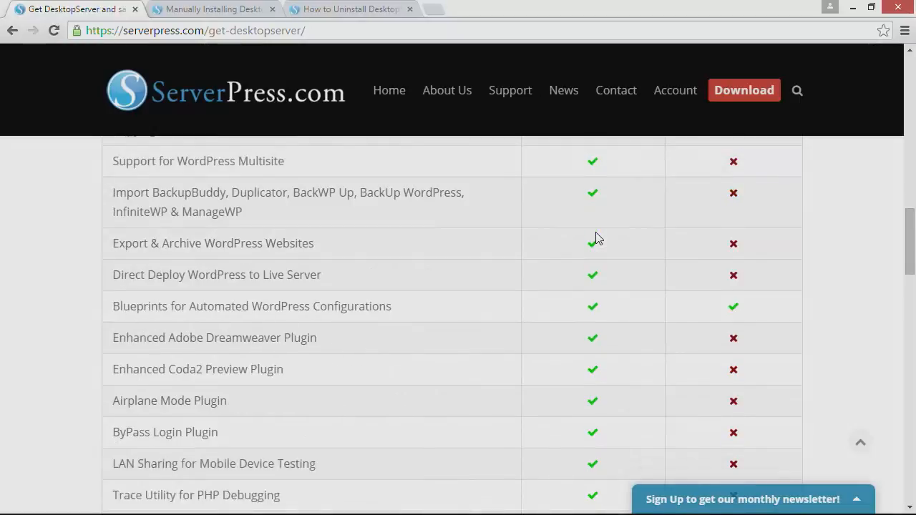
scroll(598, 238, down, 3)
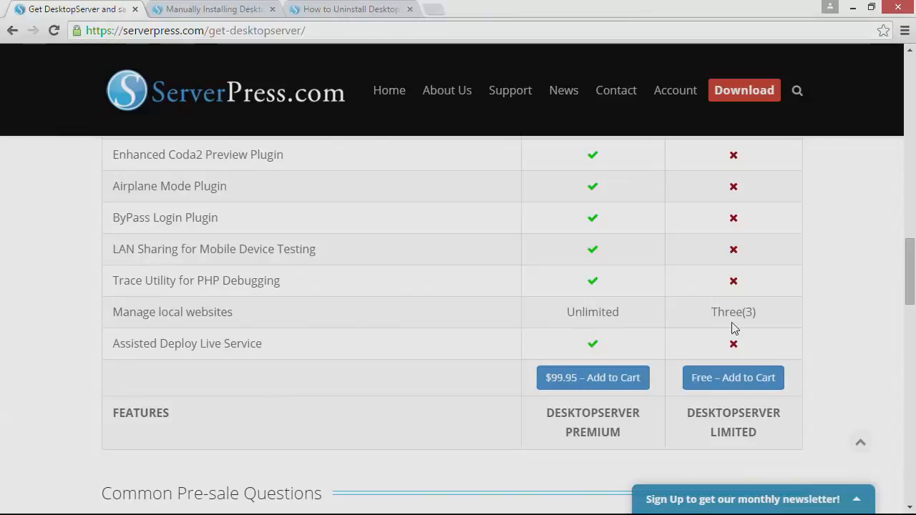
Add the free DesktopServer Limited edition to the cart and review the $0.00 checkout form.
click(732, 381)
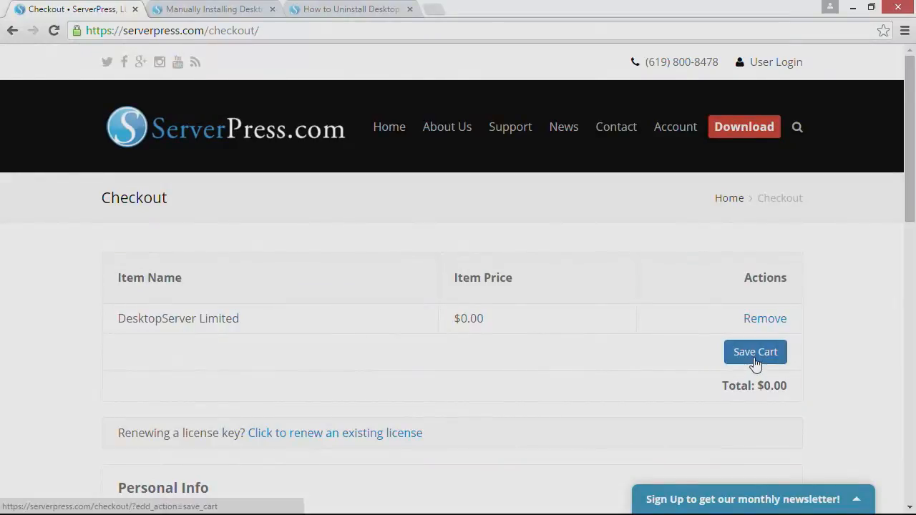
scroll(579, 343, down, 5)
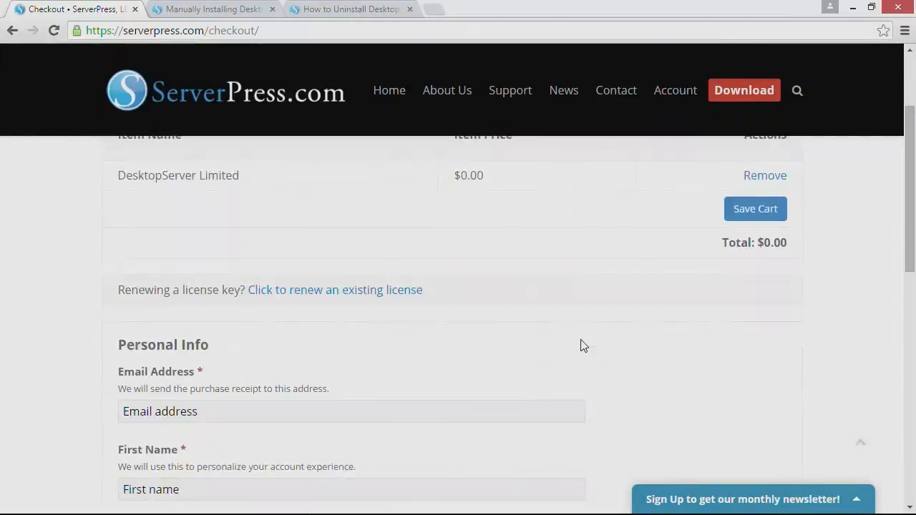
scroll(583, 339, down, 2)
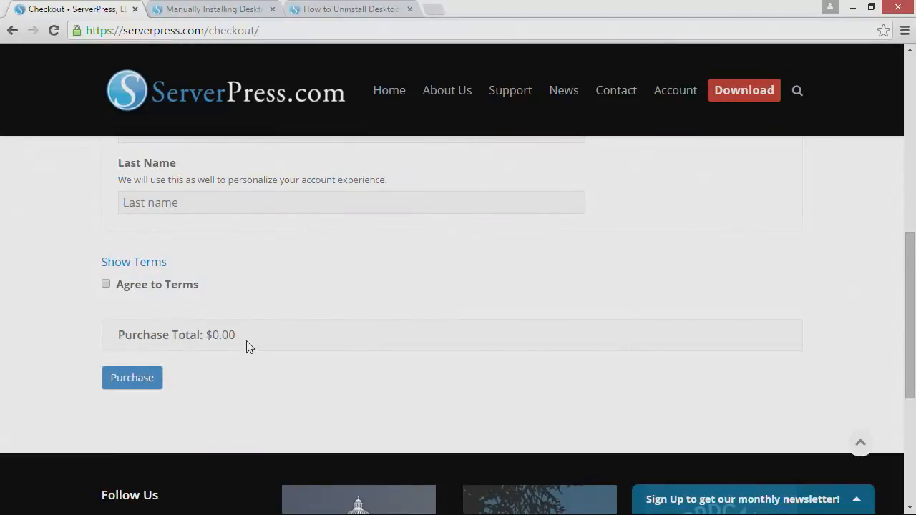
scroll(250, 342, down, 4)
scroll(253, 342, up, 8)
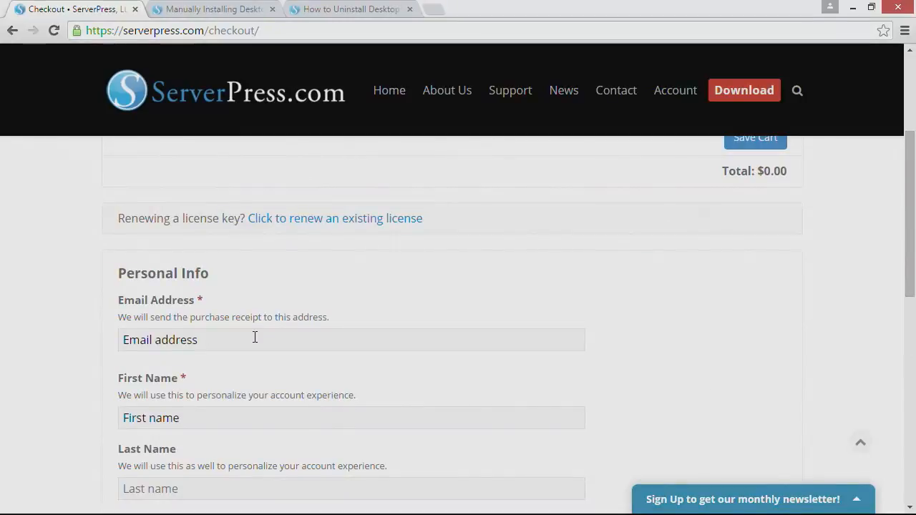
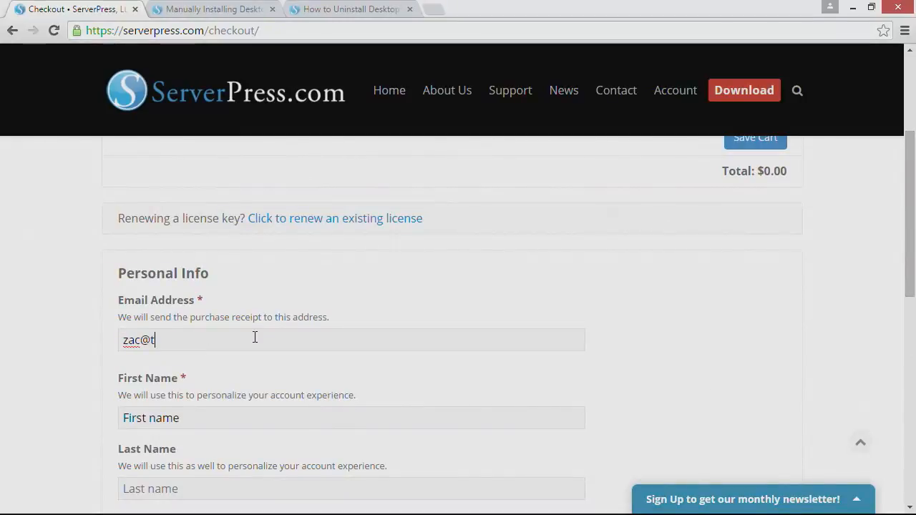
Enter the contact e-mail and first and last name, agree to the terms, and purchase.
key(Tab)
key(Tab)
scroll(256, 339, down, 4)
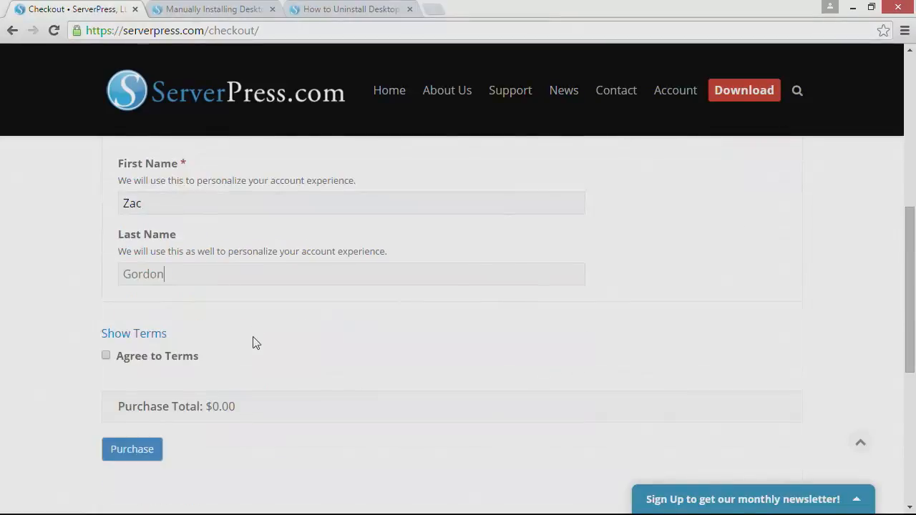
click(106, 285)
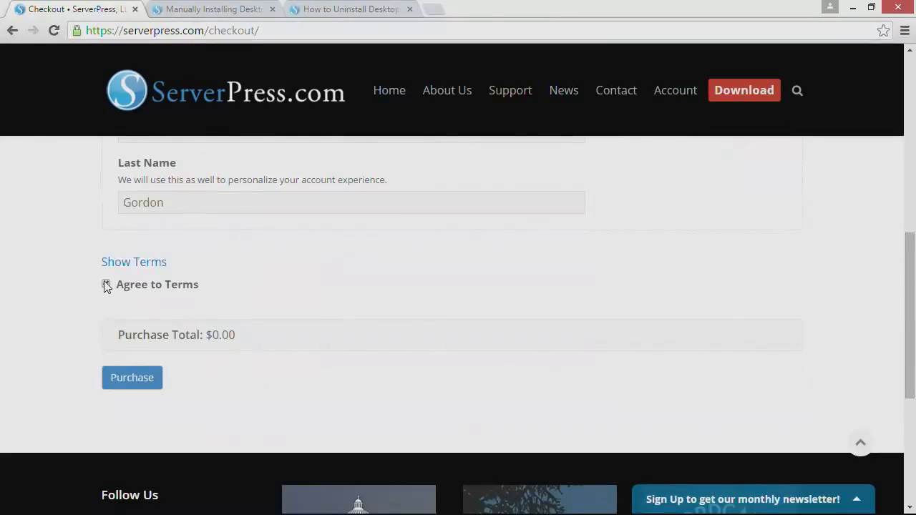
click(131, 379)
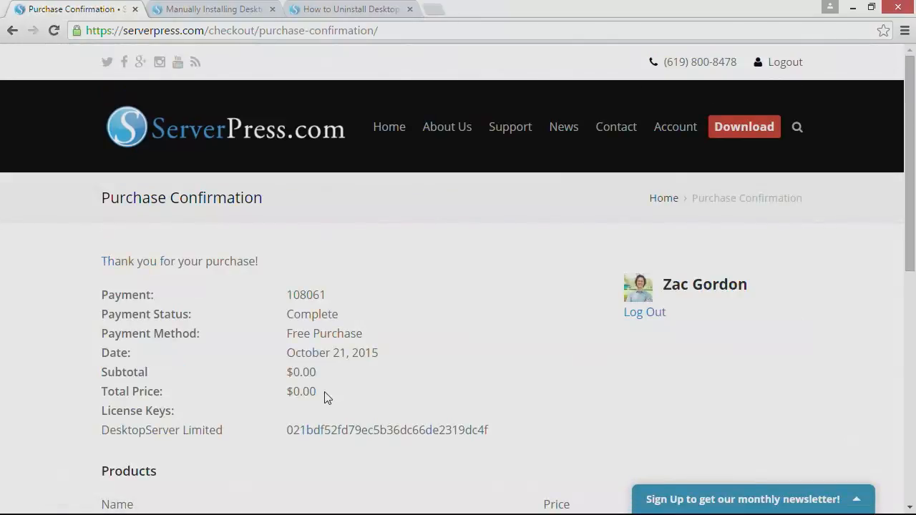
Download the Windows Vista/7/8/10 v3.8.0 package as dsl-win-v380.zip and switch to Downloads.
scroll(325, 398, down, 1)
scroll(328, 396, down, 2)
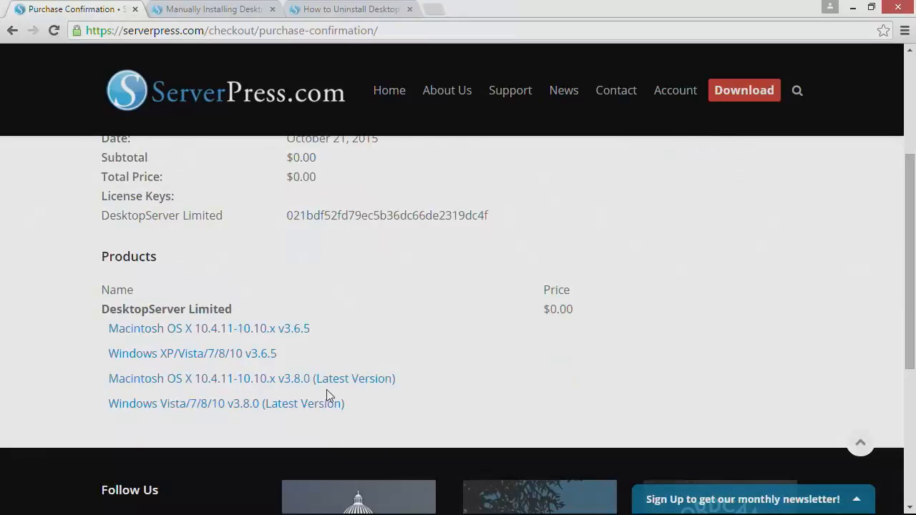
click(232, 409)
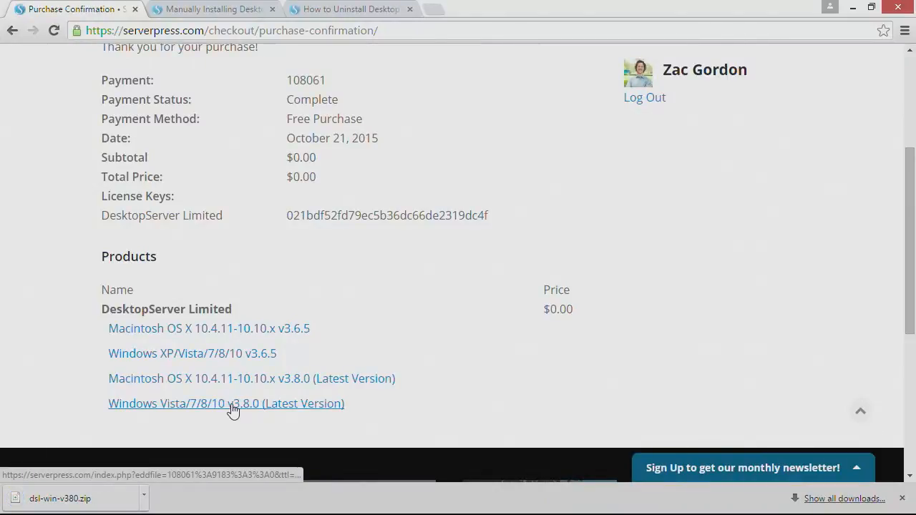
key(alt+Tab)
key(alt+Tab)
key(alt+Tab)
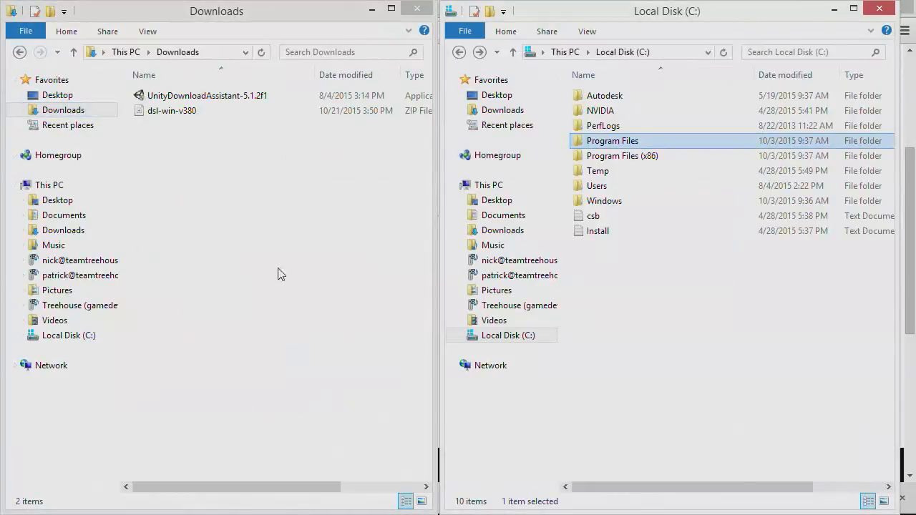
Select the dsl-win-v380 zip in Downloads and open Program Files on drive C.
click(236, 197)
click(179, 112)
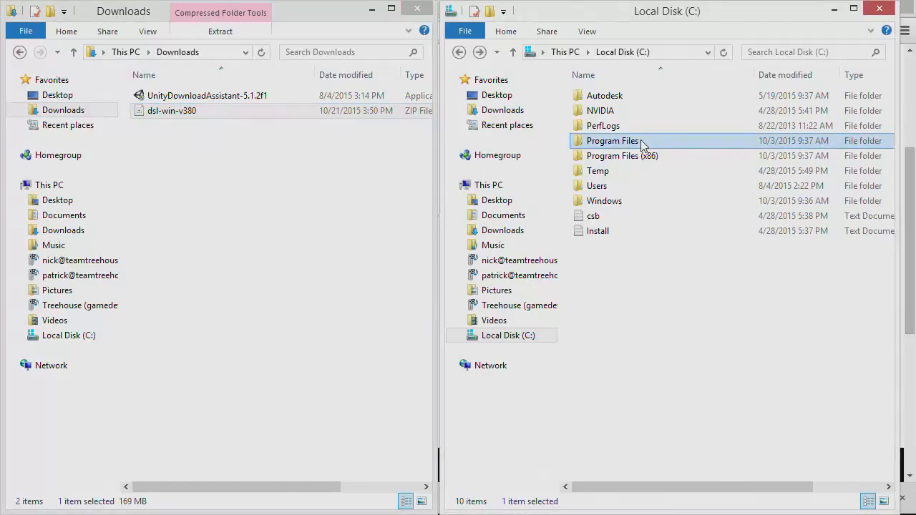
double_click(630, 143)
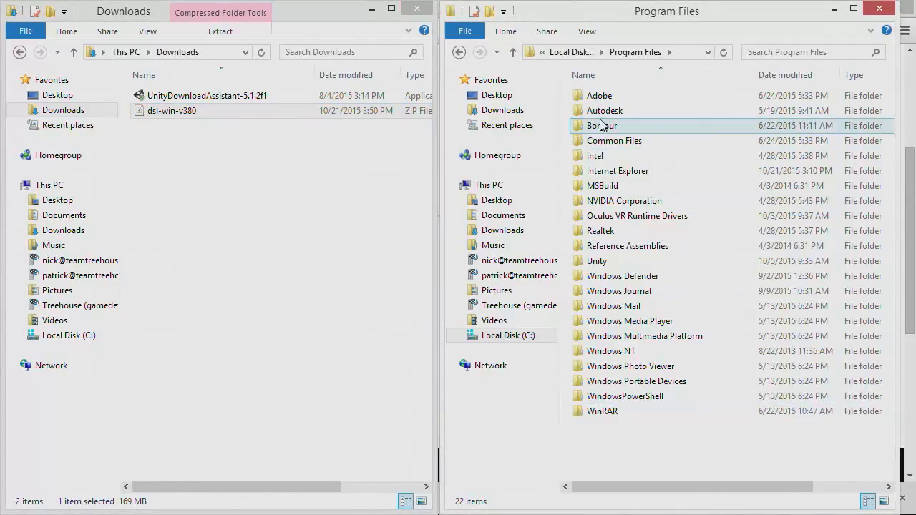
Open the dsl-win-v380 zip in File Explorer and then its inner dsl-win-v380 folder.
click(247, 172)
click(176, 113)
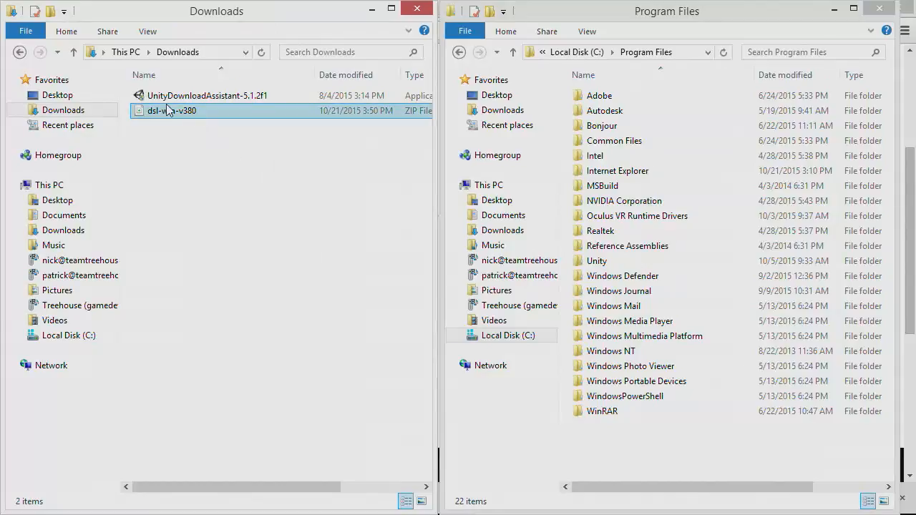
double_click(169, 113)
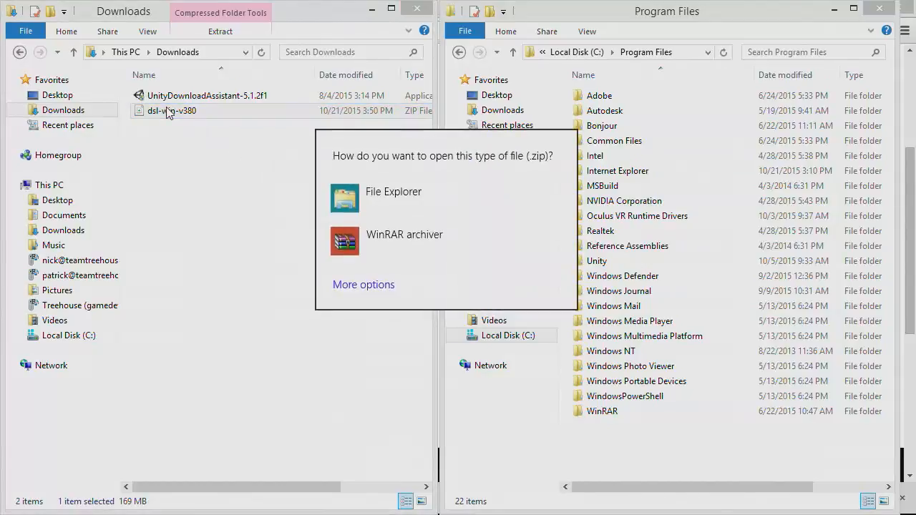
click(379, 192)
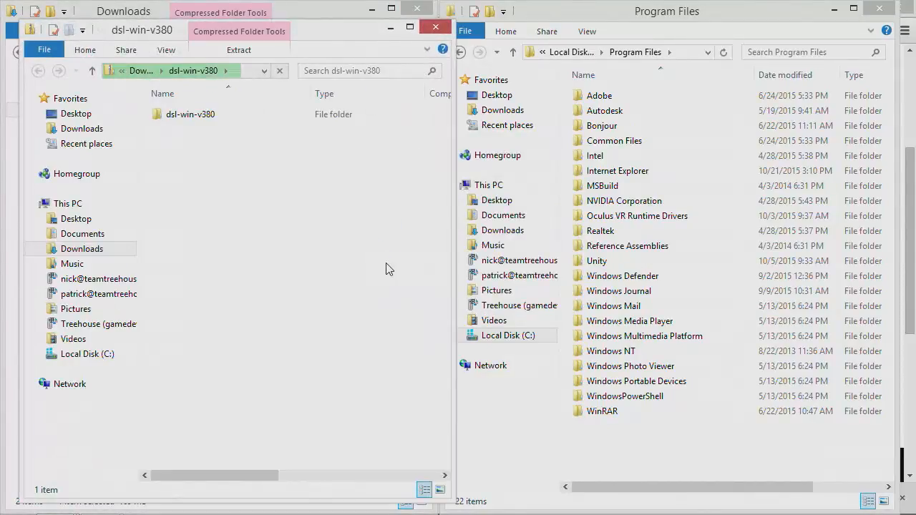
click(169, 116)
double_click(168, 116)
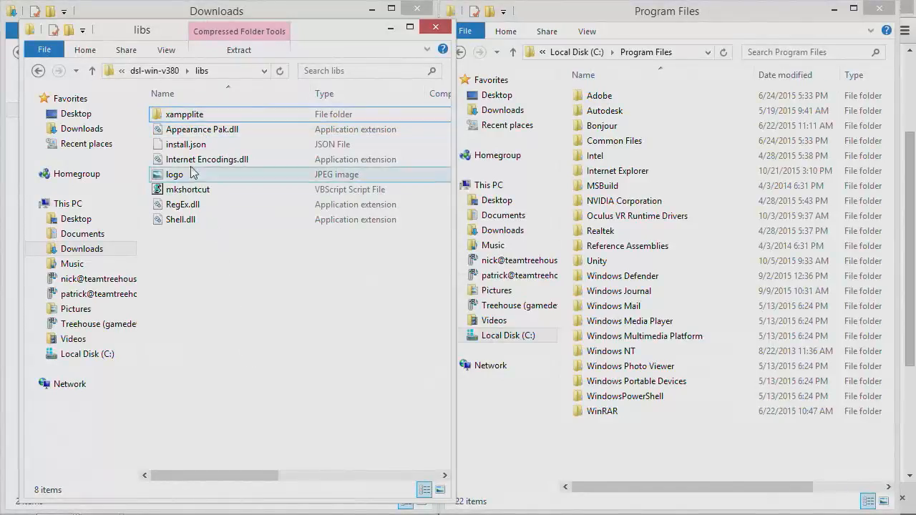
Copy xampplite from libs into C:\Program Files, approving with the administrator password.
click(158, 116)
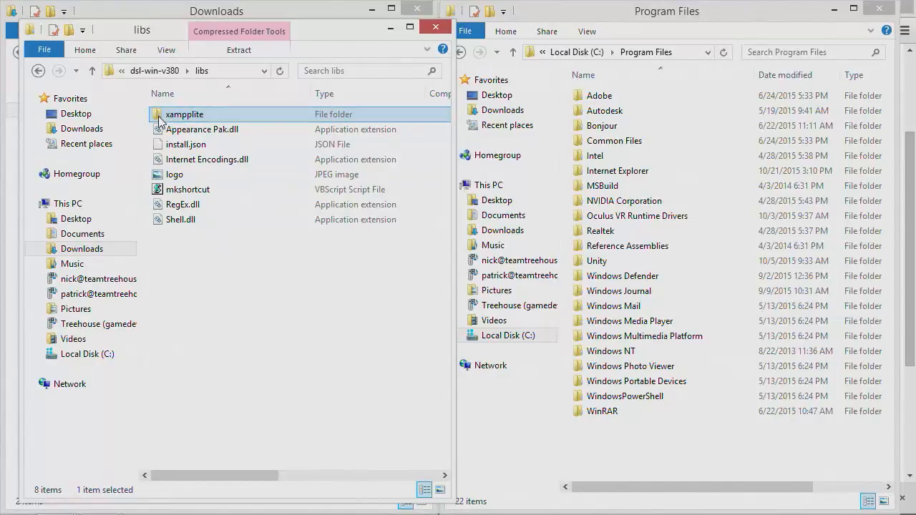
drag(159, 118, 677, 453)
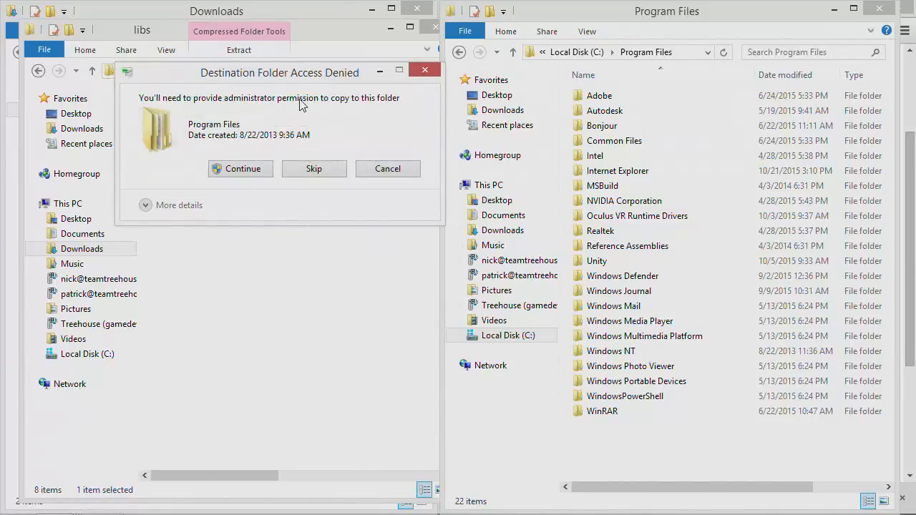
click(243, 169)
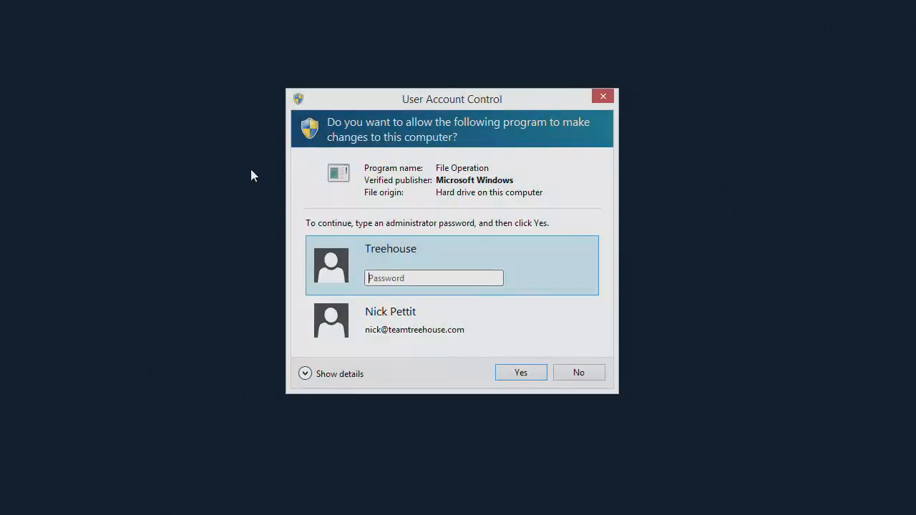
text(p•••••••)
key(Return)
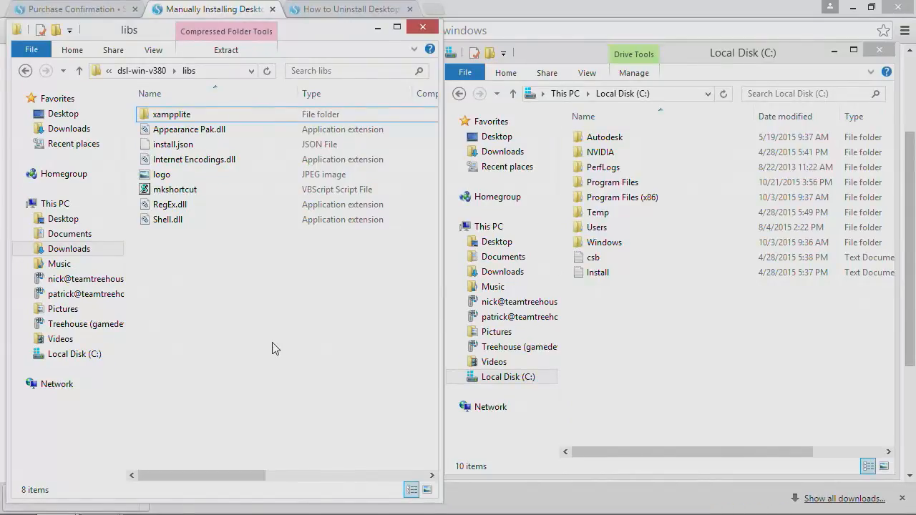
Drag xampplite to the root of C:, let its 15,697 items copy, then select it.
click(176, 116)
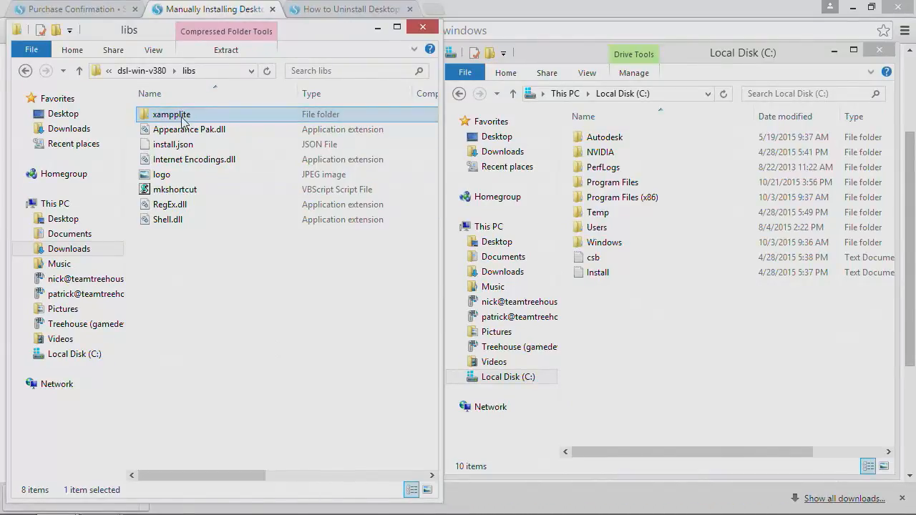
drag(183, 123, 630, 362)
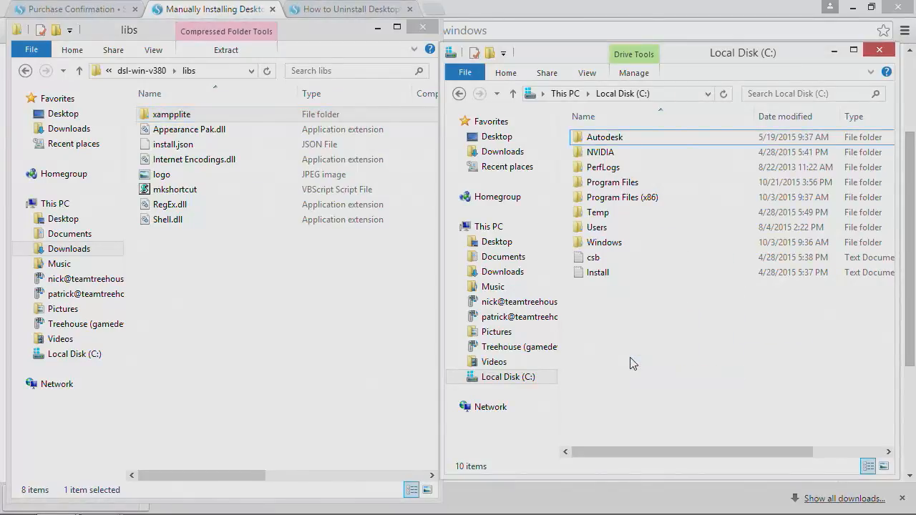
key(alt+Tab)
key(alt+Tab)
key(alt+Tab)
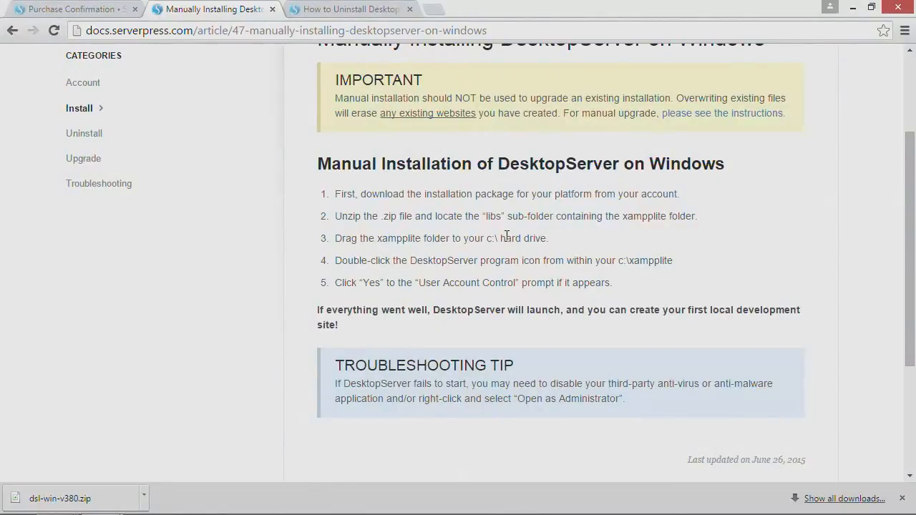
key(alt+Tab)
key(alt+Tab)
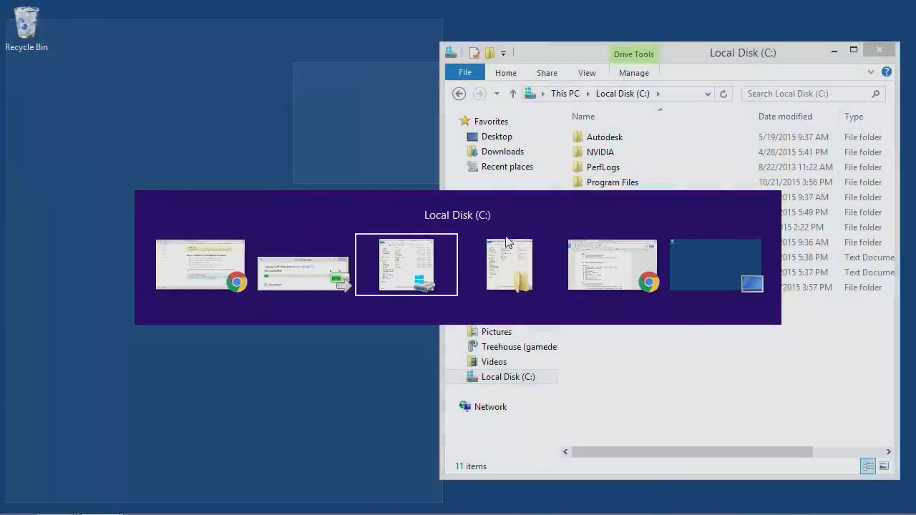
key(alt+Tab)
key(alt+Tab)
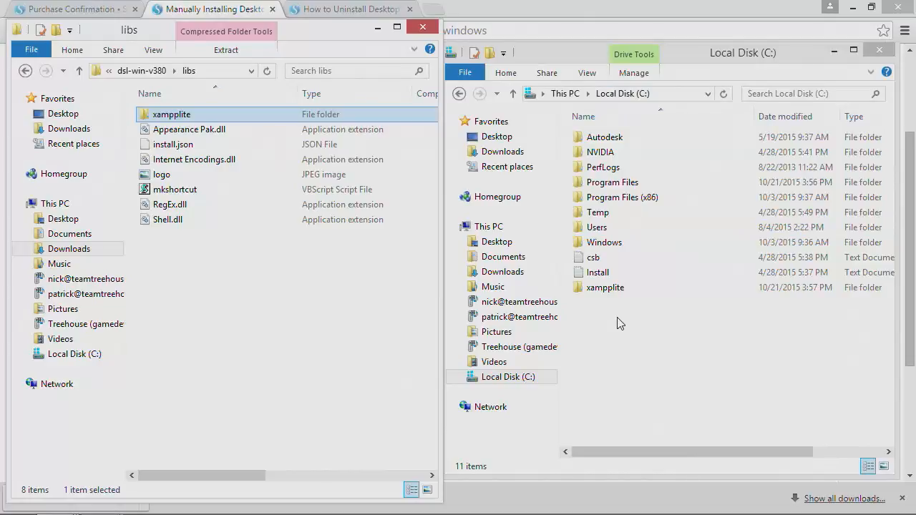
key(alt+Tab)
key(alt+Tab)
key(alt+Tab)
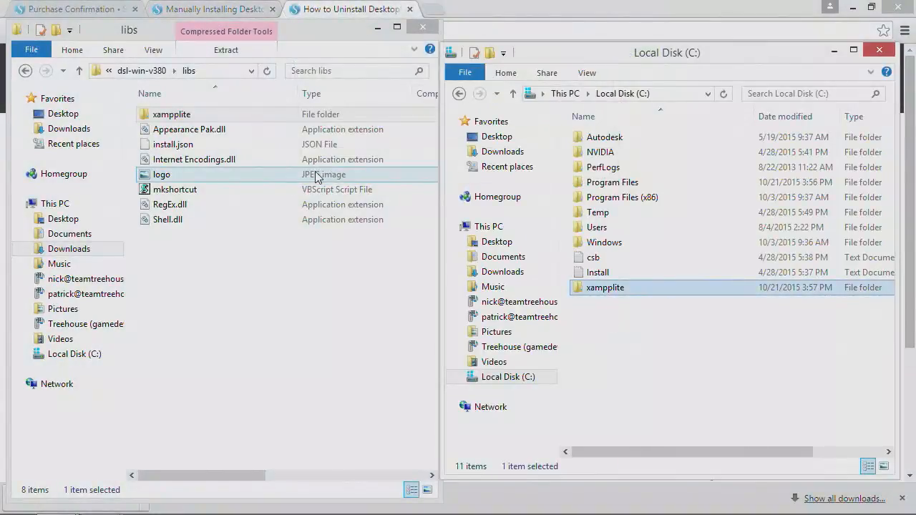
click(646, 353)
click(590, 290)
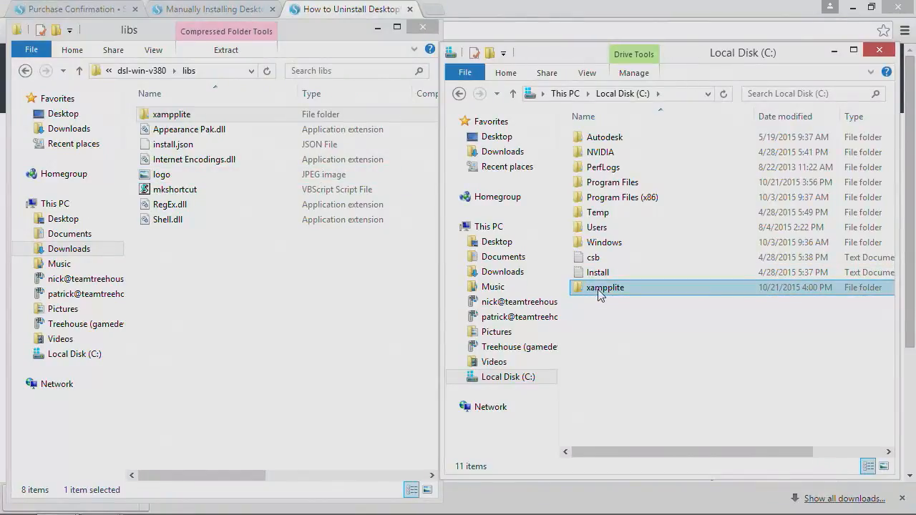
Open C:\xampplite, maximize its window, and launch the DesktopServer application.
double_click(590, 290)
scroll(601, 293, down, 2)
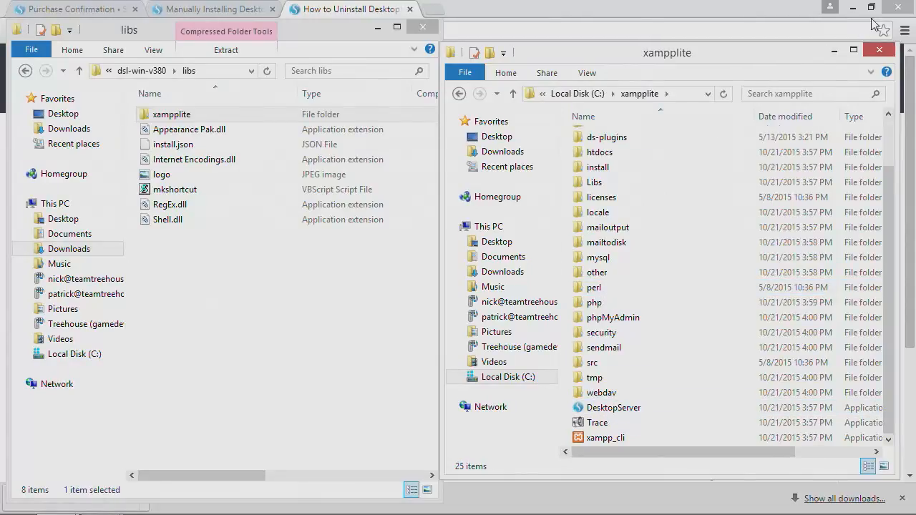
key(alt+Tab)
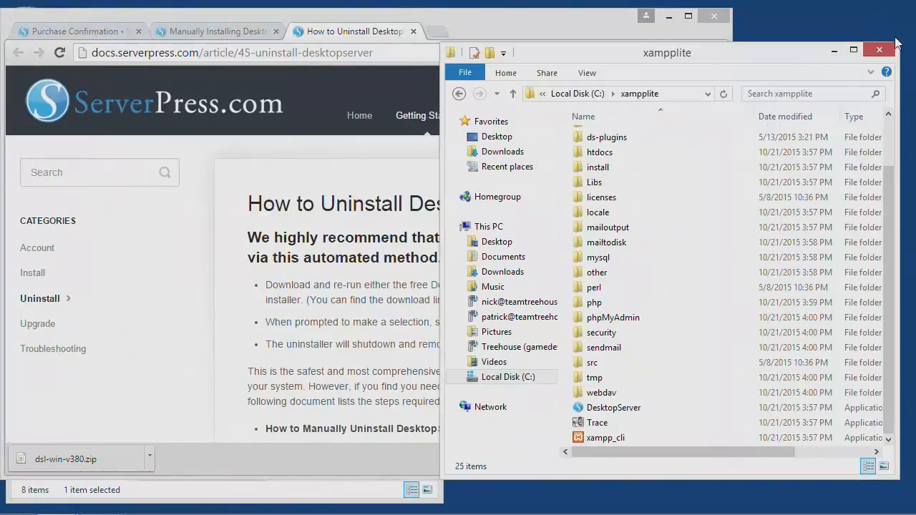
click(853, 49)
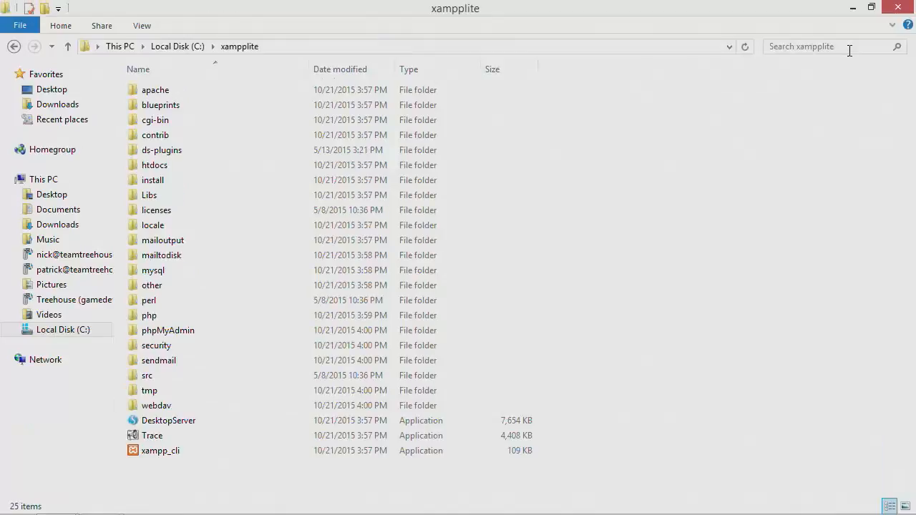
click(191, 425)
double_click(190, 424)
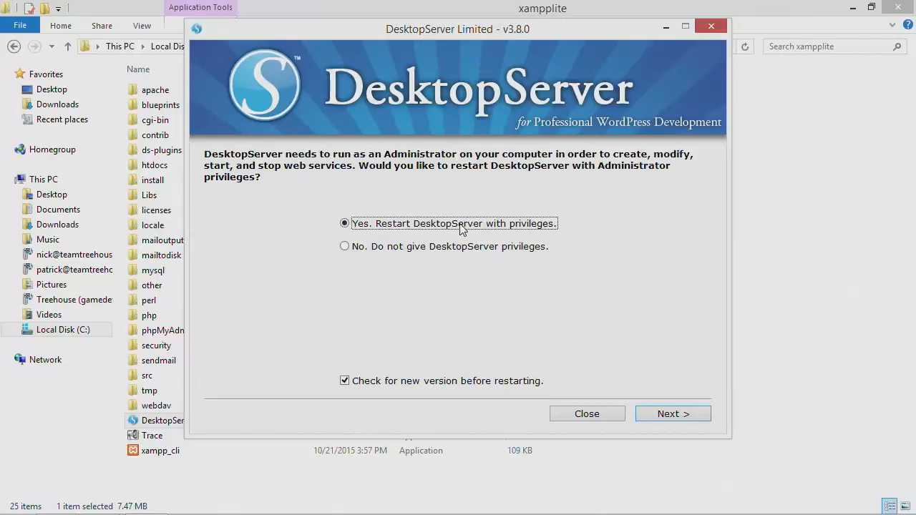
Restart DesktopServer with Administrator privileges, confirming with the administrator password.
click(680, 419)
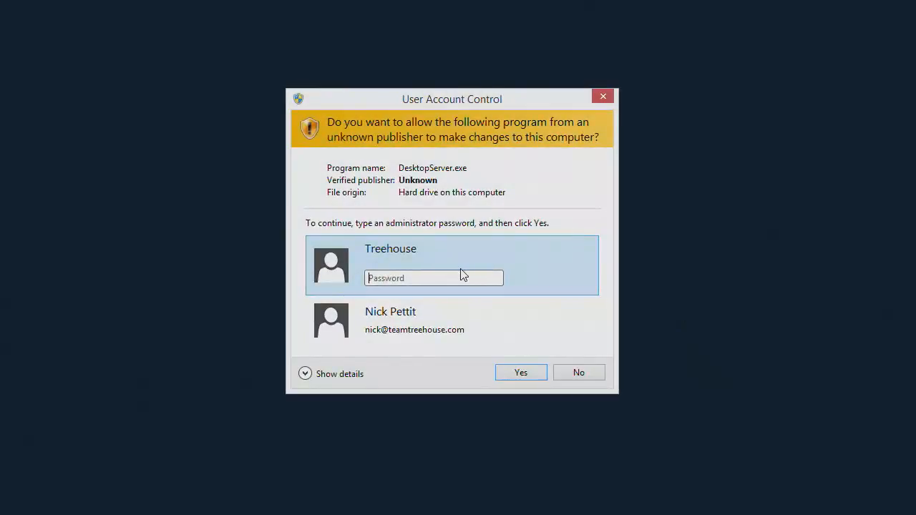
text(********)
key(Return)
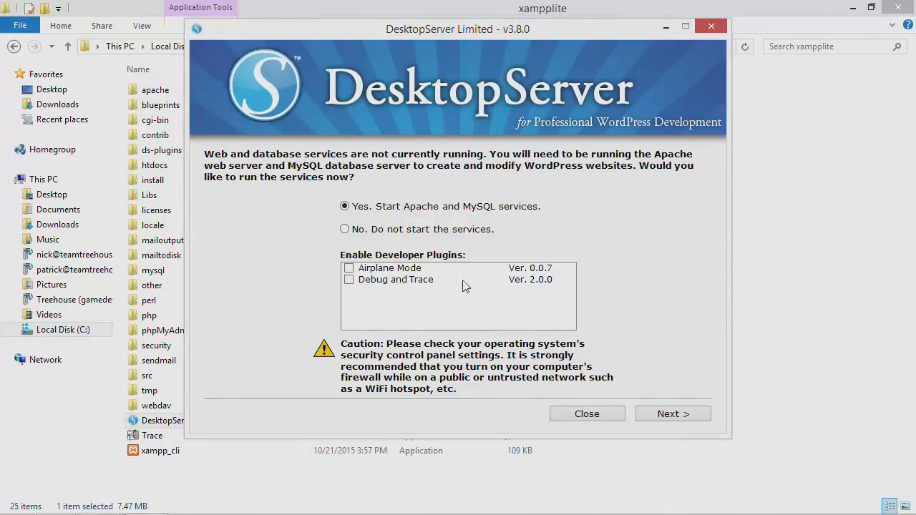
Start Apache and MySQL, allowing mysqld and Apache HTTP Server through the firewall.
click(669, 415)
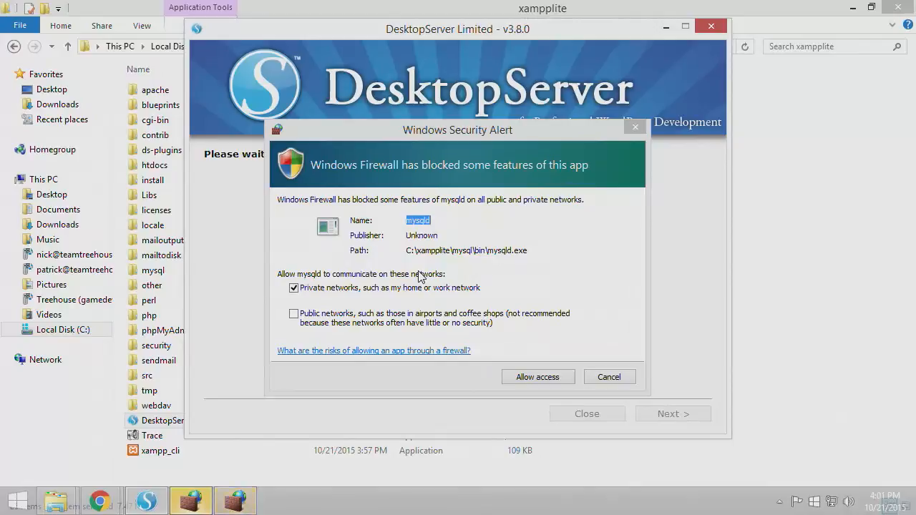
click(529, 377)
click(527, 378)
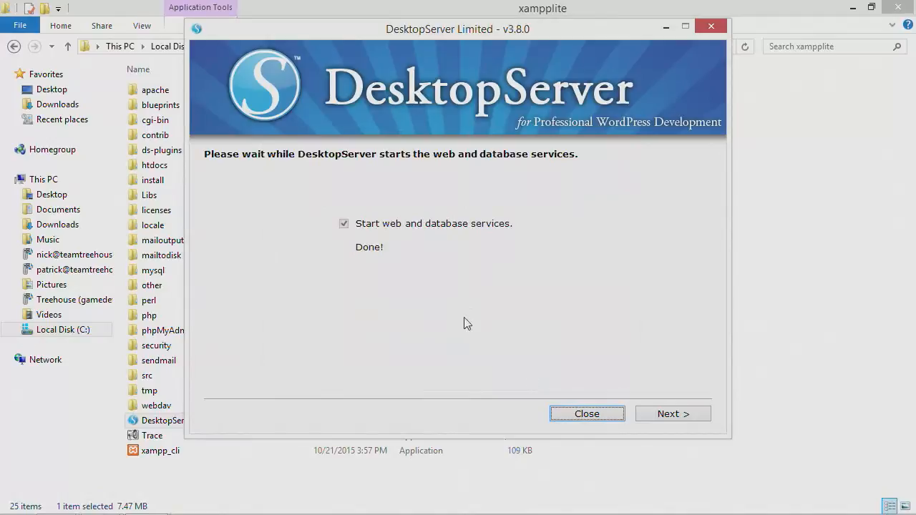
click(672, 414)
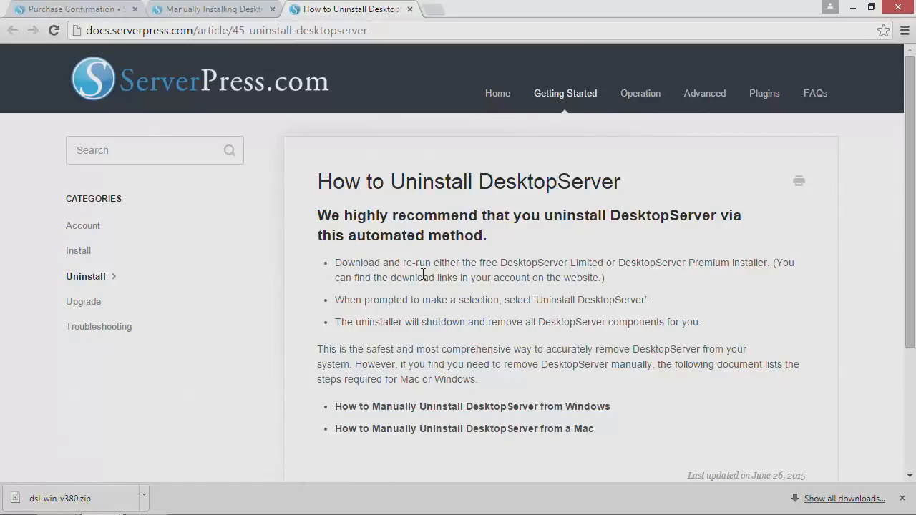
Pass through the Manually Installing tab to the Purchase Confirmation tab, viewing its top.
click(202, 14)
click(64, 10)
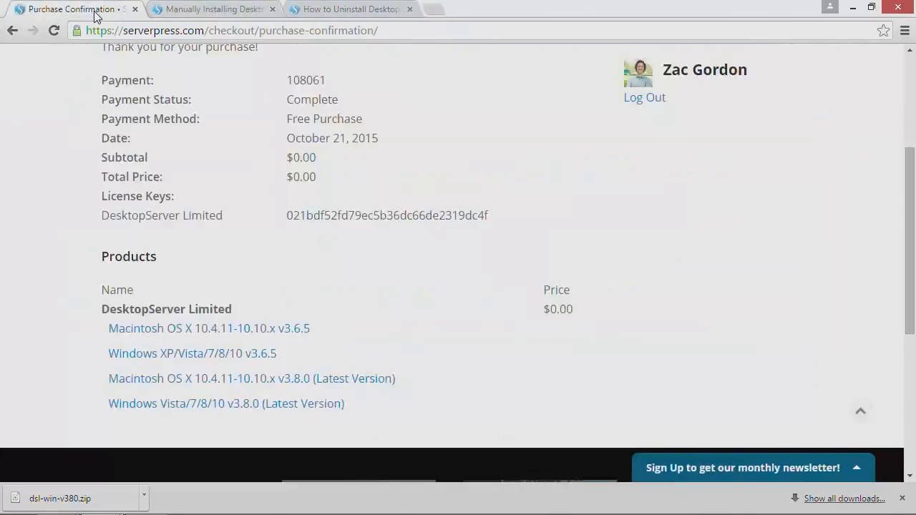
scroll(270, 205, down, 10)
scroll(271, 205, up, 15)
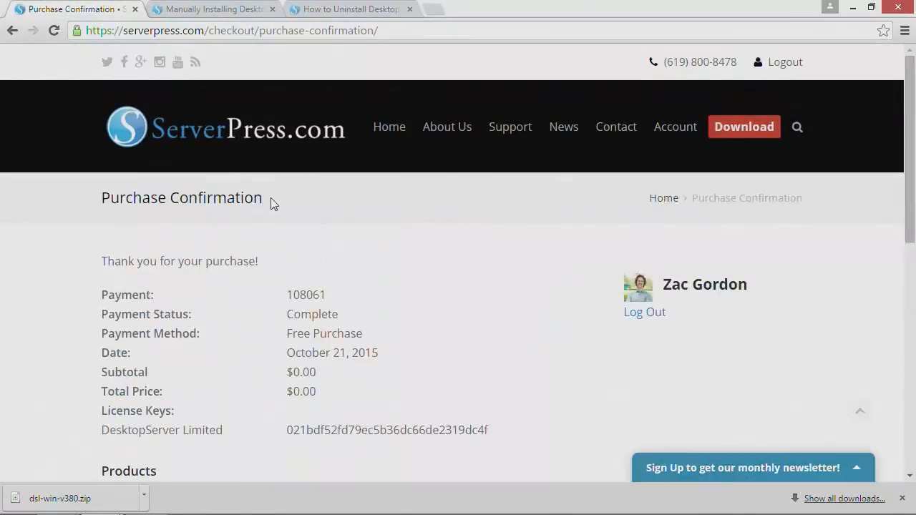